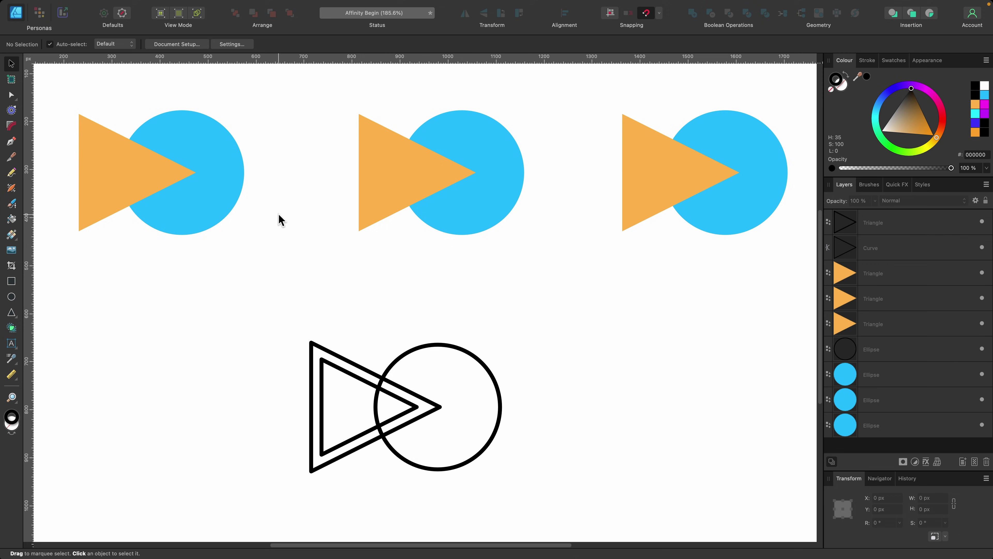
Select the left orange triangle and blue circle together, undoing an accidental triangle move
{"action": "scroll", "coordinate": [279, 214], "scroll_direction": "left", "scroll_amount": 2}
{"action": "scroll", "coordinate": [279, 215], "scroll_direction": "up", "scroll_amount": 5}
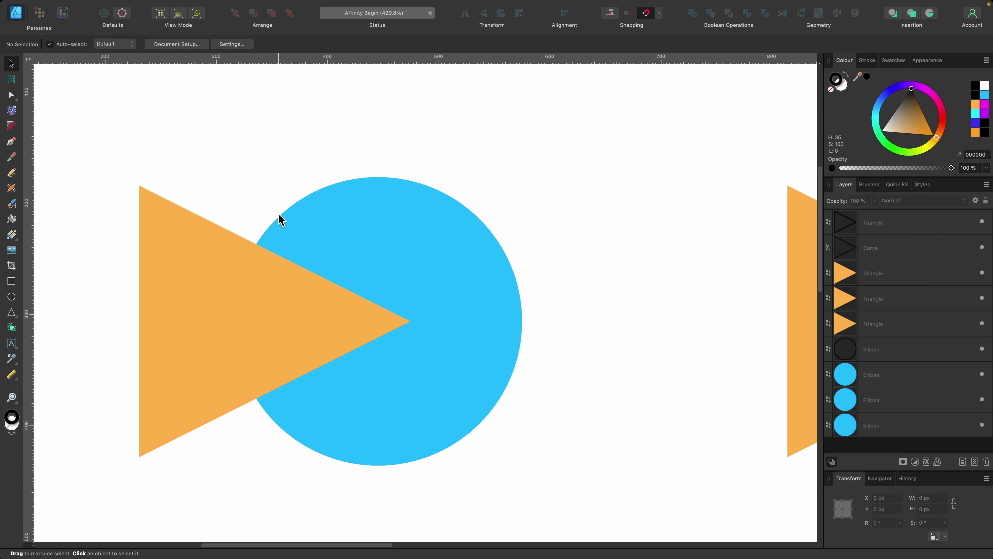
{"action": "left_click", "coordinate": [476, 280]}
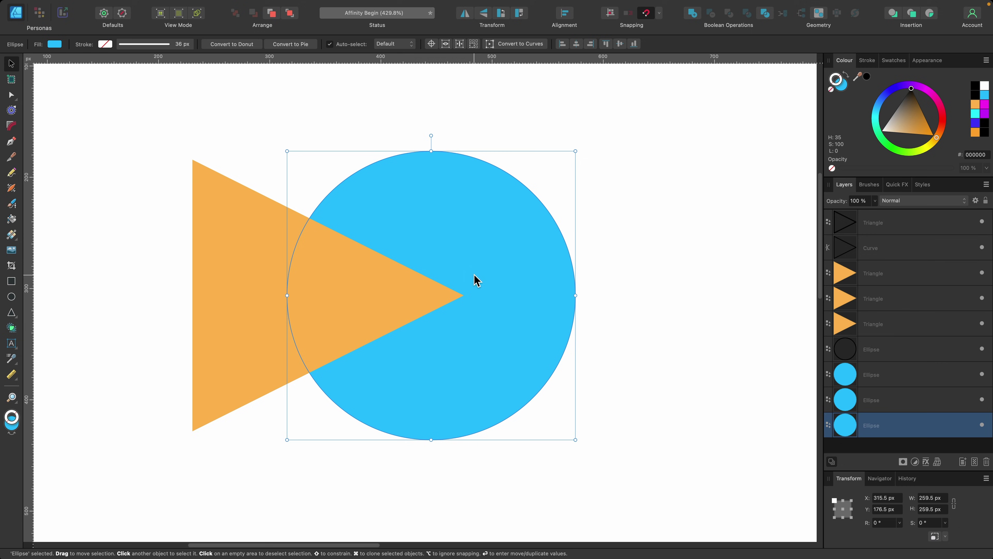
{"action": "left_click", "coordinate": [266, 321]}
{"action": "left_click_drag", "start_coordinate": [282, 322], "coordinate": [251, 293]}
{"action": "key", "text": "super+z"}
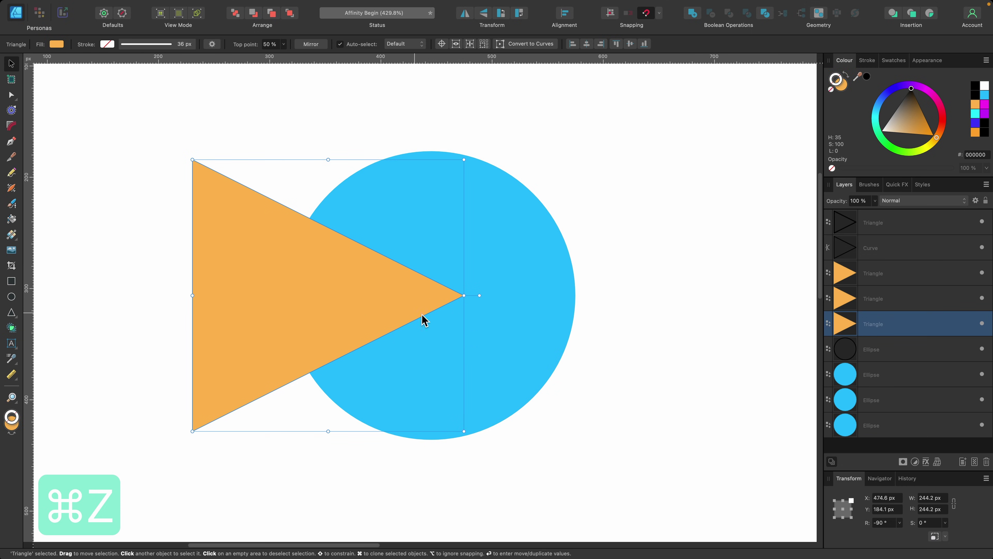
{"action": "left_click_drag", "start_coordinate": [661, 494], "coordinate": [125, 111]}
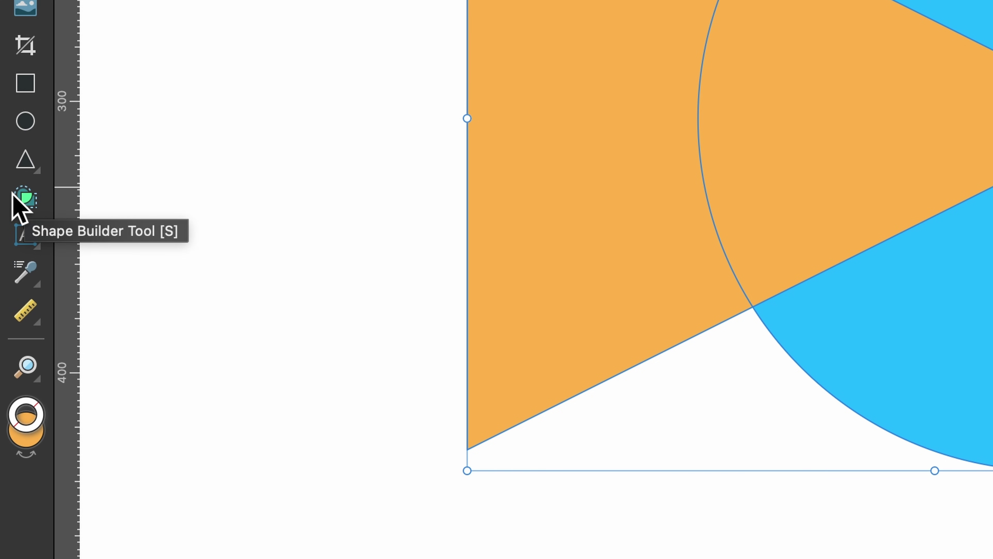
Switch to the Shape Builder Tool with the orange triangle and blue circle selected
{"action": "left_click", "coordinate": [15, 198]}
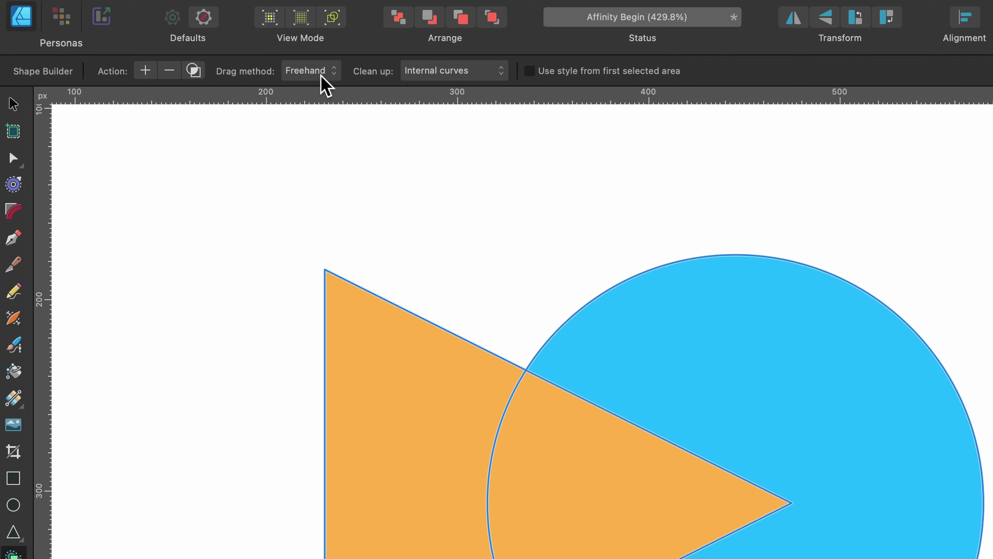
Set the drag method to Marquee, after trying Line, and marquee the triangle's left area
{"action": "left_click", "coordinate": [326, 84]}
{"action": "left_click", "coordinate": [322, 98]}
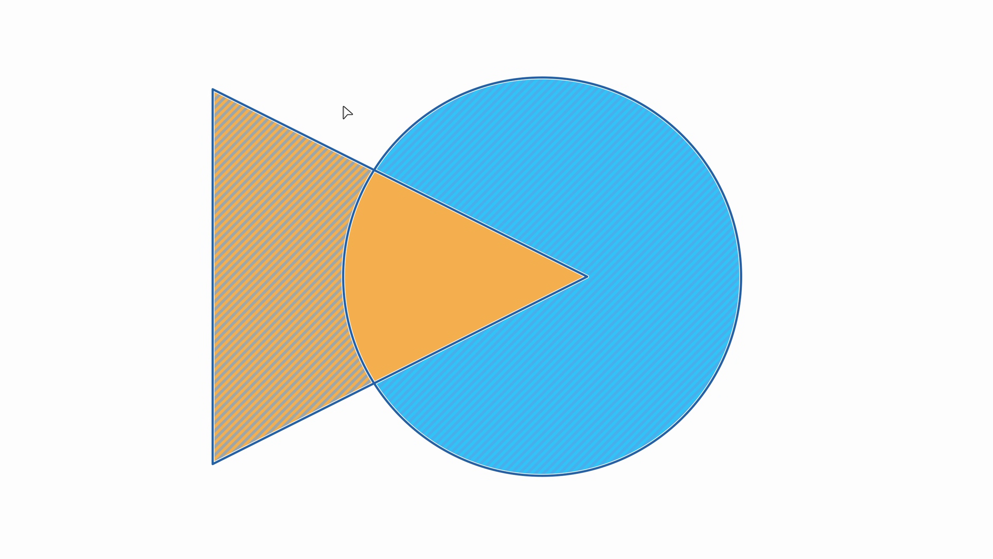
{"action": "left_click", "coordinate": [344, 82]}
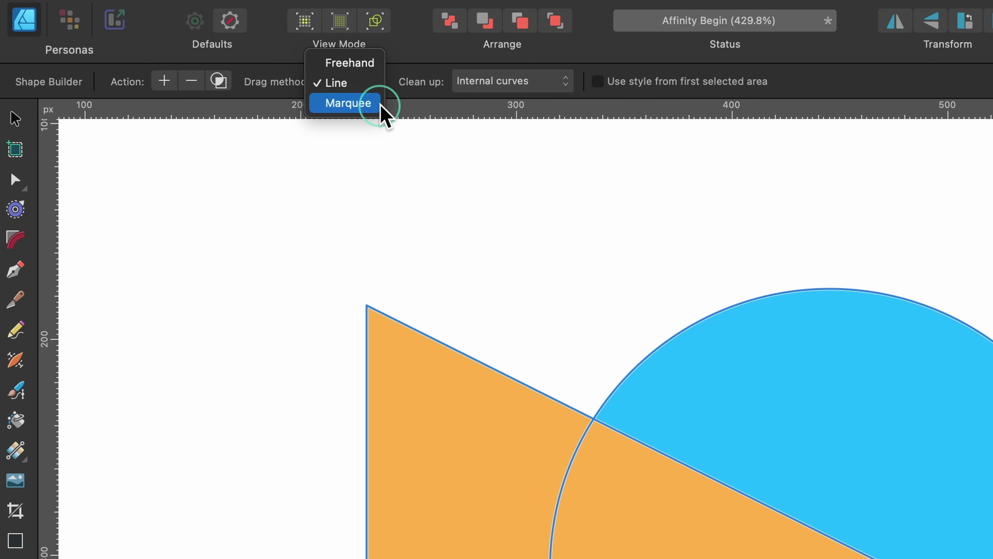
{"action": "left_click", "coordinate": [348, 103]}
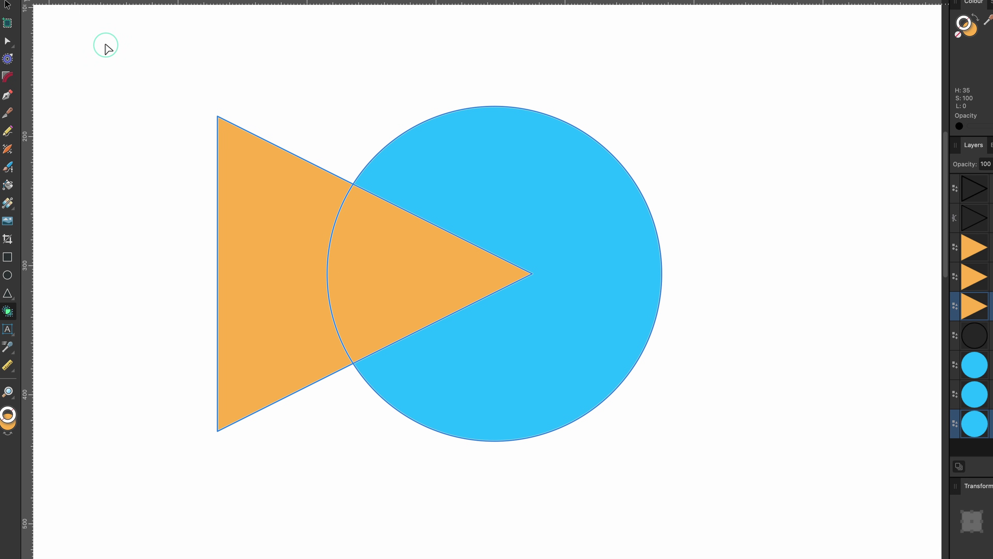
{"action": "mouse_move", "coordinate": [106, 45]}
{"action": "left_mouse_down"}
{"action": "mouse_move", "coordinate": [317, 248]}
{"action": "mouse_move", "coordinate": [427, 480]}
{"action": "mouse_move", "coordinate": [482, 501]}
{"action": "mouse_move", "coordinate": [462, 483]}
{"action": "mouse_move", "coordinate": [578, 502]}
{"action": "left_mouse_up"}
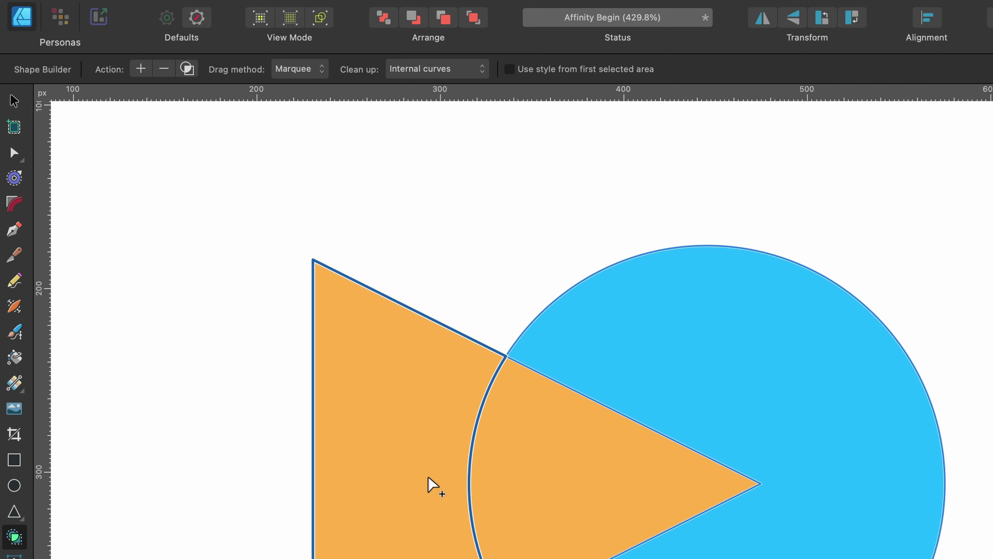
Set the drag method back to Freehand, leaving clean-up on Internal curves
{"action": "left_click", "coordinate": [297, 70]}
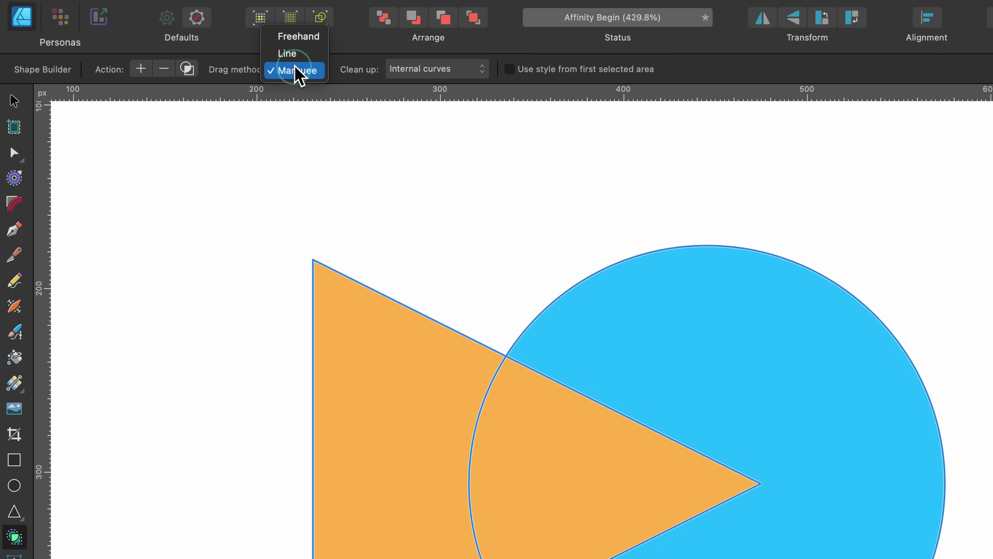
{"action": "left_click", "coordinate": [298, 37]}
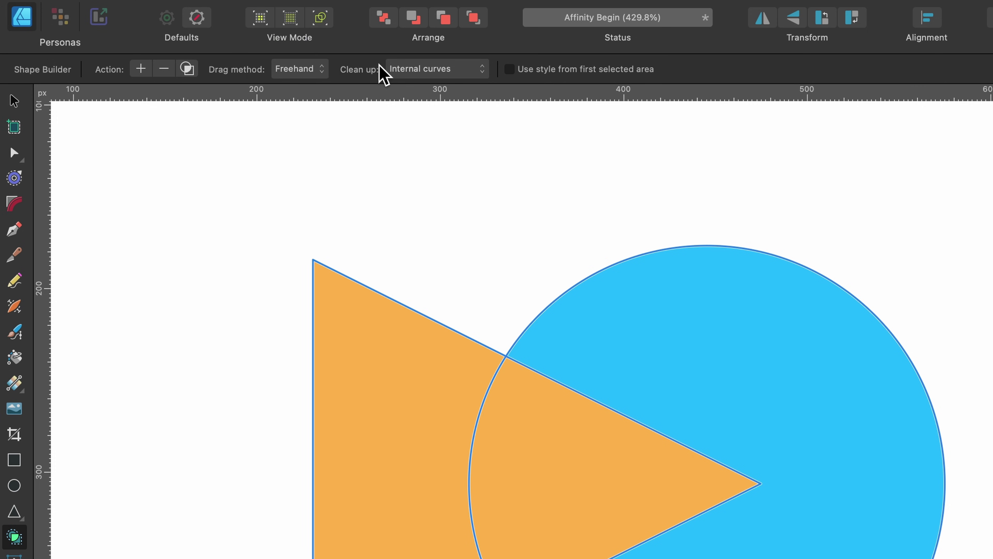
{"action": "left_click", "coordinate": [440, 75]}
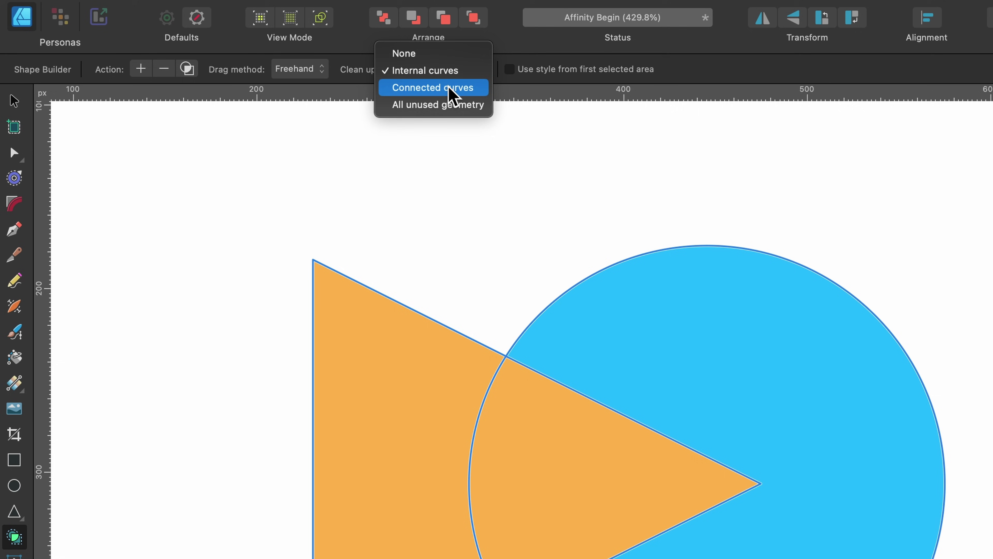
{"action": "left_click", "coordinate": [701, 80]}
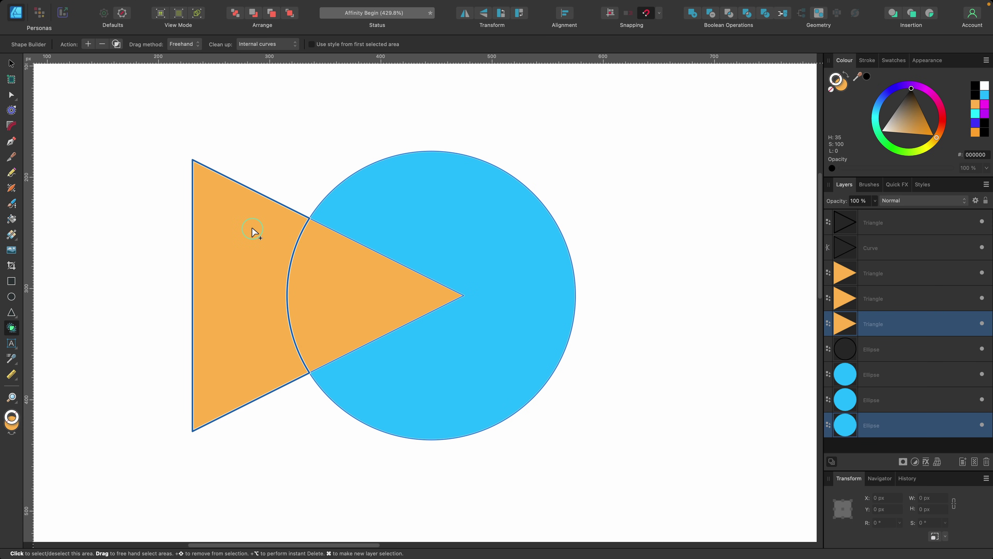
Add the triangle, overlap and circle areas into one shape, test-move it, then target the stroke colour
{"action": "mouse_move", "coordinate": [253, 229]}
{"action": "left_mouse_down"}
{"action": "mouse_move", "coordinate": [289, 258]}
{"action": "mouse_move", "coordinate": [344, 272]}
{"action": "mouse_move", "coordinate": [465, 229]}
{"action": "left_mouse_up"}
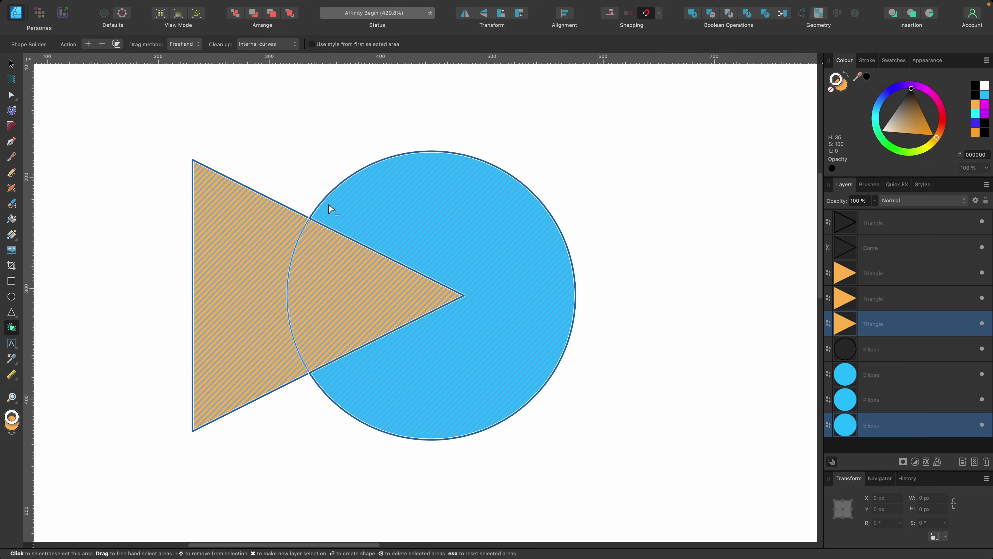
{"action": "left_click", "coordinate": [88, 44]}
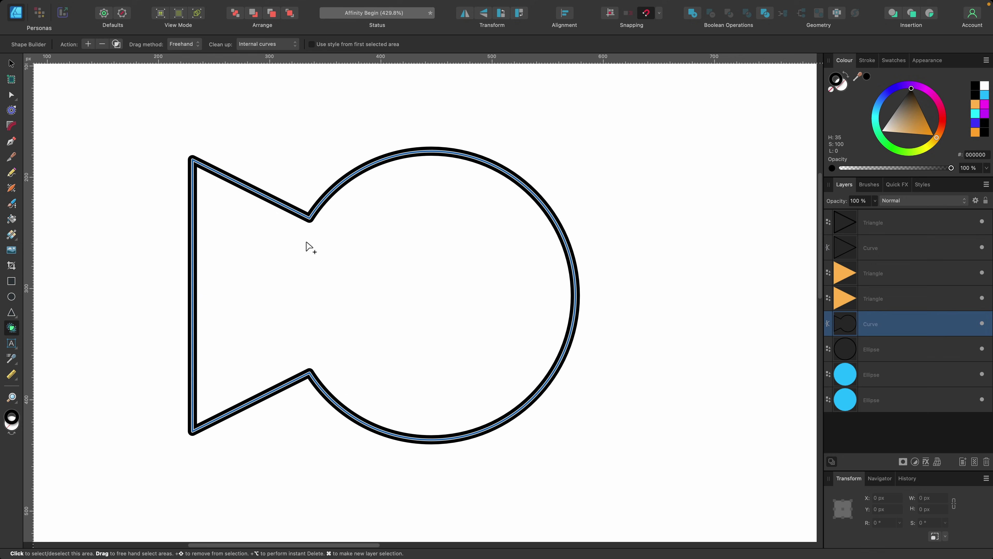
{"action": "key", "text": "v"}
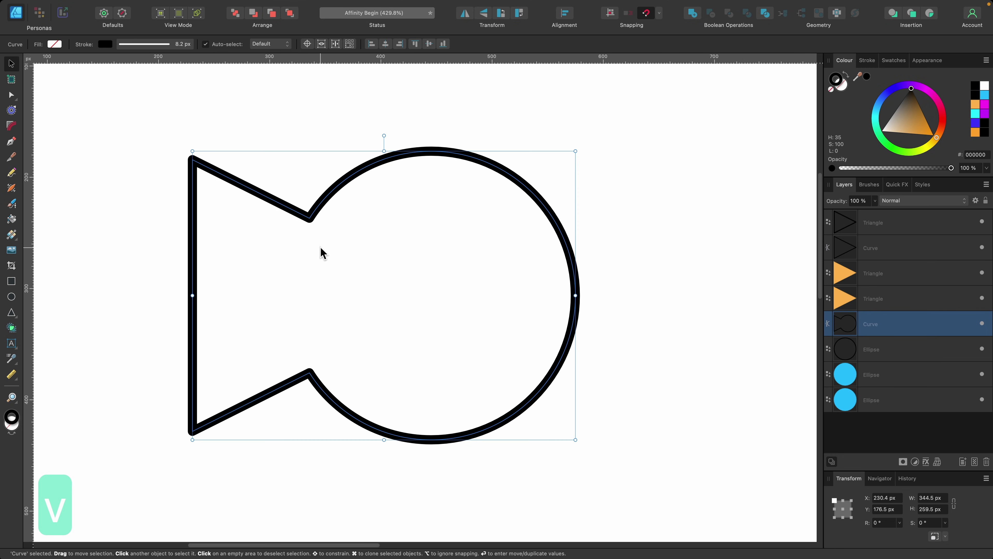
{"action": "left_click", "coordinate": [380, 247]}
{"action": "mouse_move", "coordinate": [380, 248]}
{"action": "left_mouse_down"}
{"action": "mouse_move", "coordinate": [542, 265]}
{"action": "mouse_move", "coordinate": [521, 413]}
{"action": "mouse_move", "coordinate": [367, 271]}
{"action": "mouse_move", "coordinate": [368, 247]}
{"action": "left_mouse_up"}
{"action": "key", "text": "super+z"}
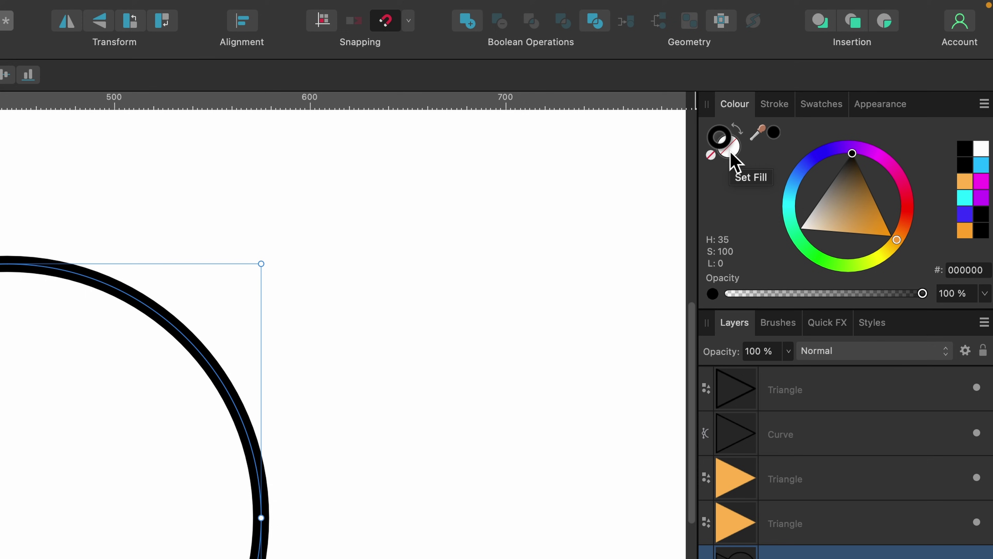
{"action": "left_click", "coordinate": [718, 153]}
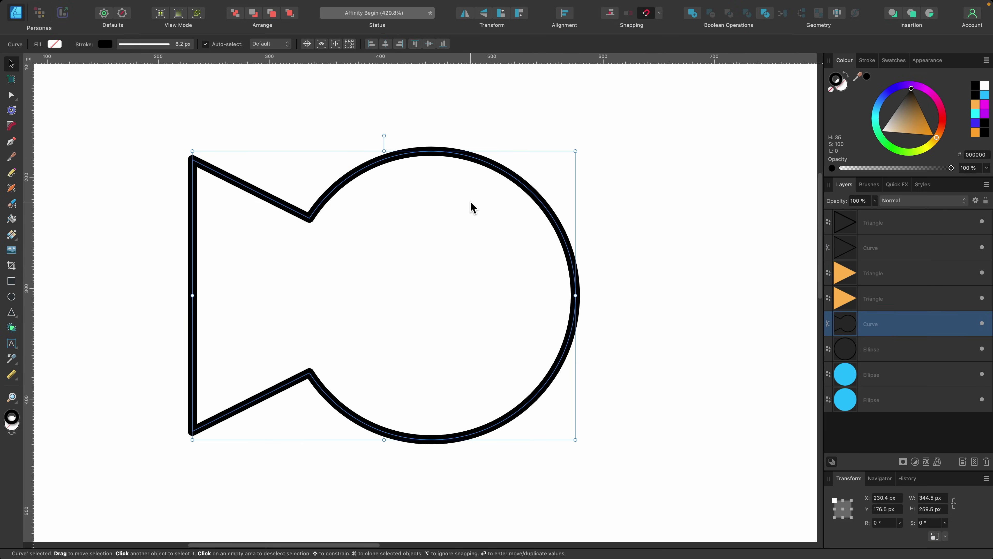
Undo the merge, enable 'Use style from first selected area', and re-merge the shapes into an orange curve
{"action": "key", "text": "super+z"}
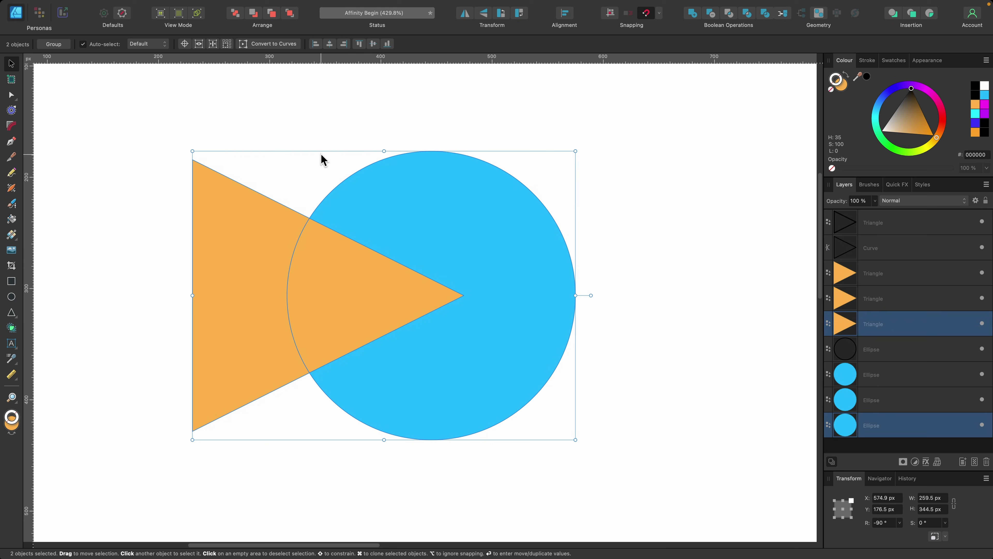
{"action": "key", "text": "s"}
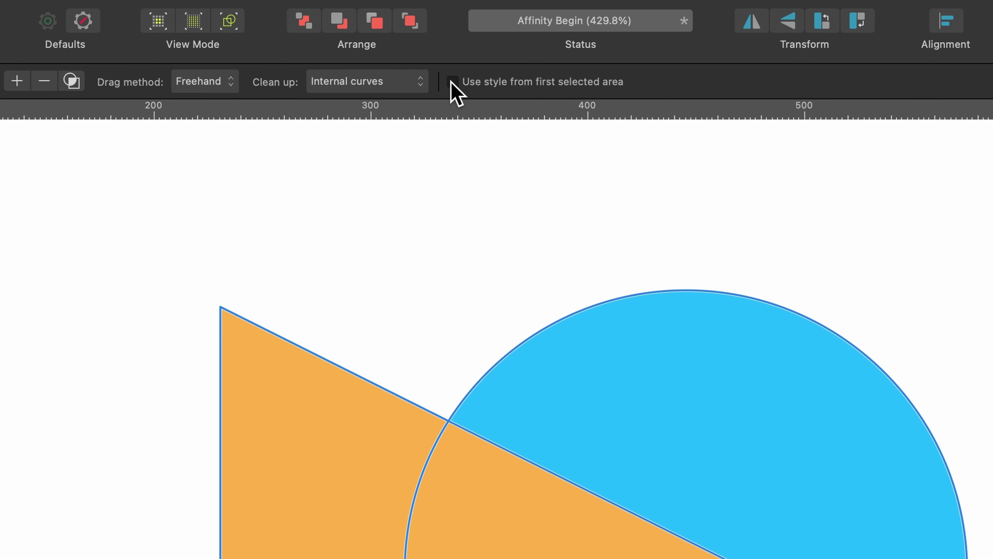
{"action": "left_click", "coordinate": [452, 82]}
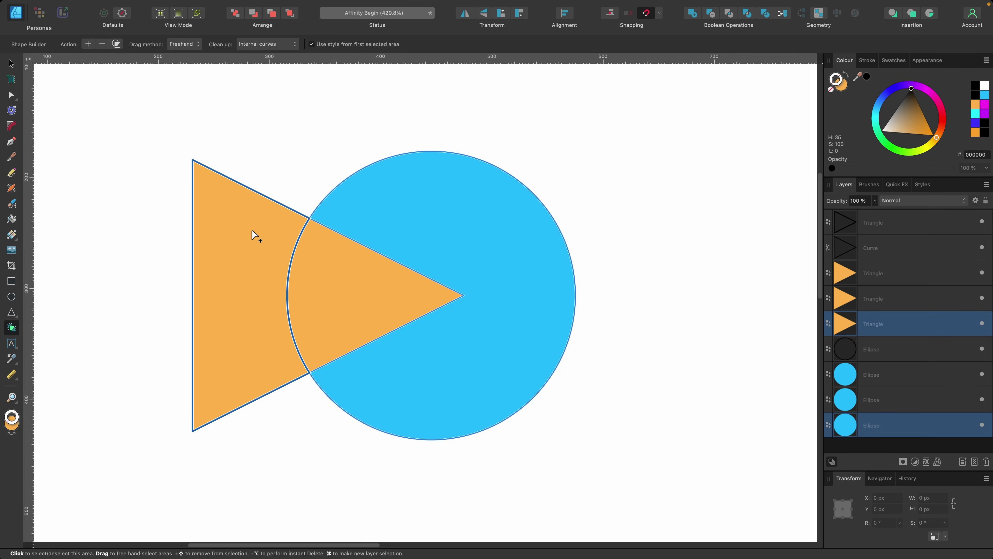
{"action": "mouse_move", "coordinate": [252, 235]}
{"action": "left_mouse_down"}
{"action": "mouse_move", "coordinate": [314, 271]}
{"action": "mouse_move", "coordinate": [400, 267]}
{"action": "mouse_move", "coordinate": [461, 231]}
{"action": "left_mouse_up"}
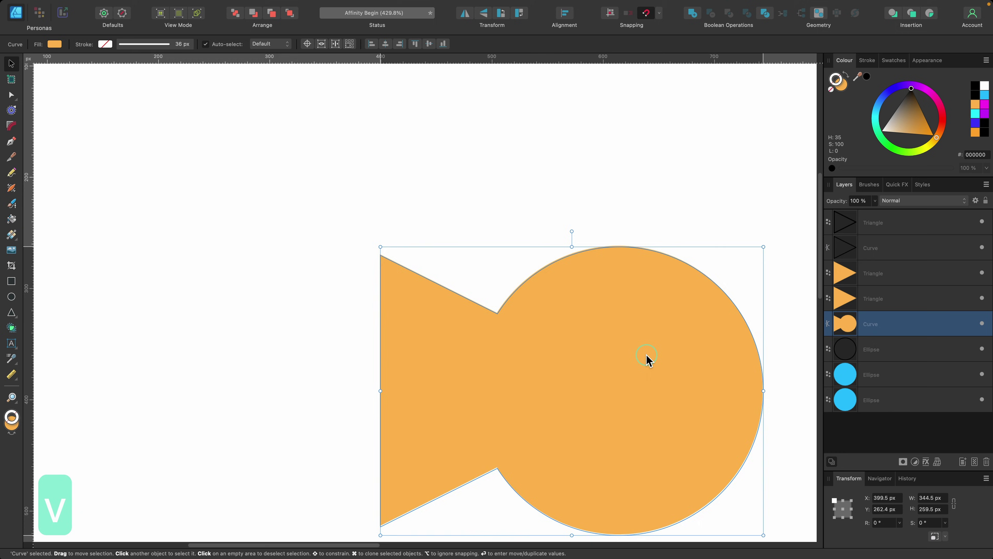
{"action": "left_click_drag", "start_coordinate": [647, 358], "coordinate": [445, 245]}
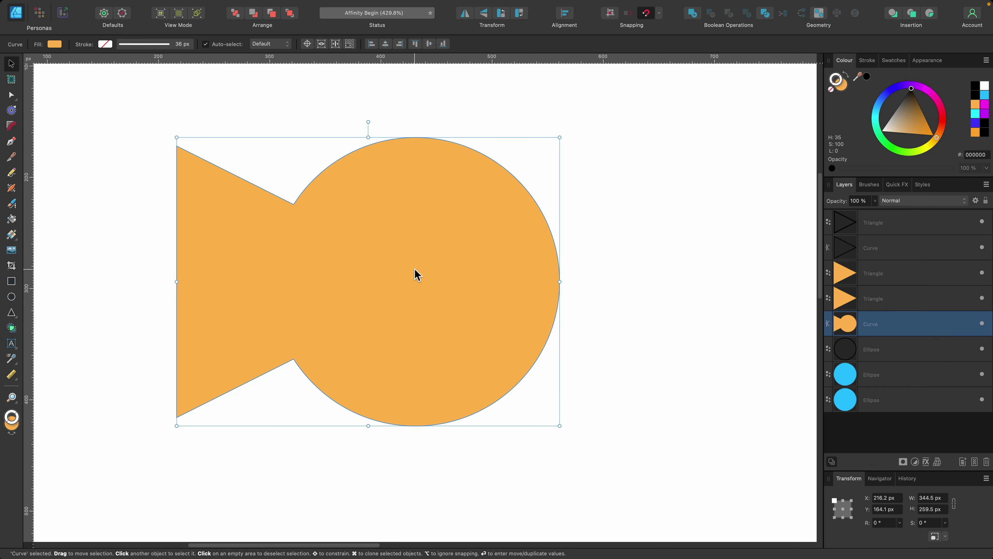
Rebuild one orange shape from the triangle's left part, the overlap and the circle areas
{"action": "key", "text": "super+z"}
{"action": "key", "text": "super+z"}
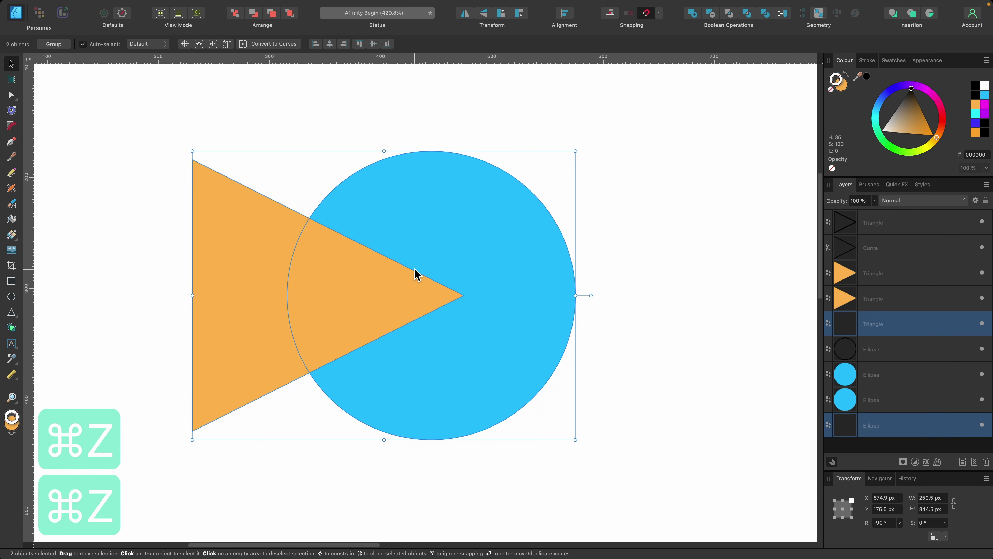
{"action": "key", "text": "s"}
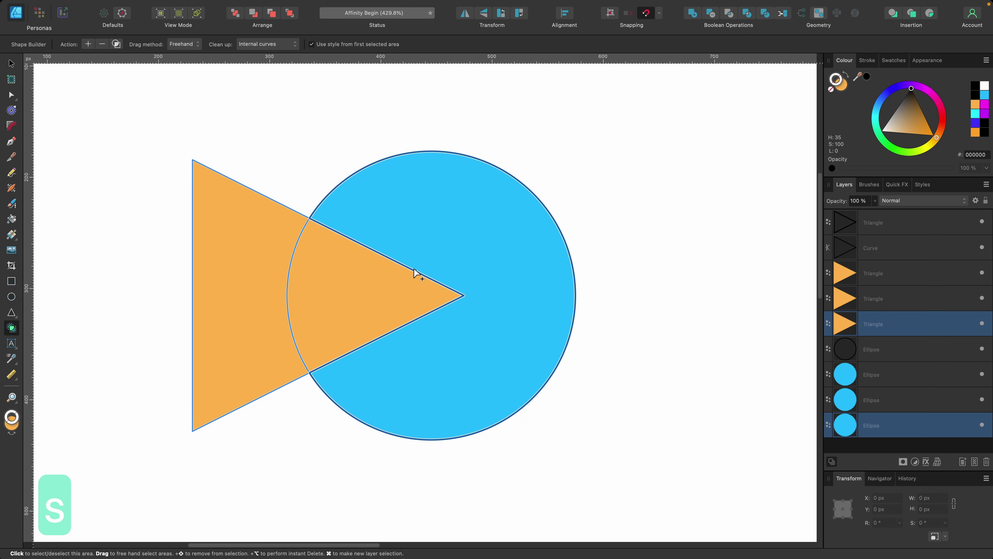
{"action": "left_click", "coordinate": [273, 220]}
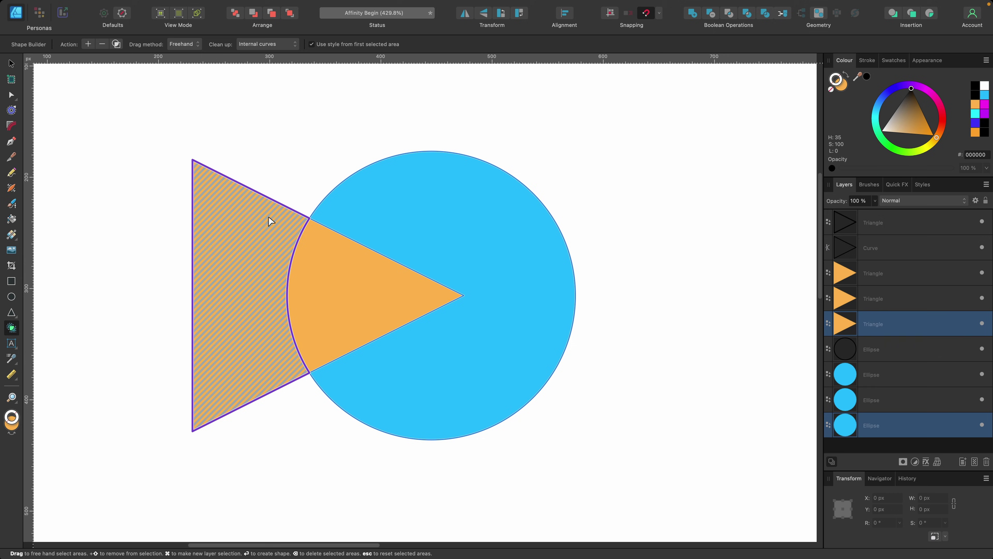
{"action": "left_click", "coordinate": [388, 254]}
{"action": "left_click", "coordinate": [415, 242]}
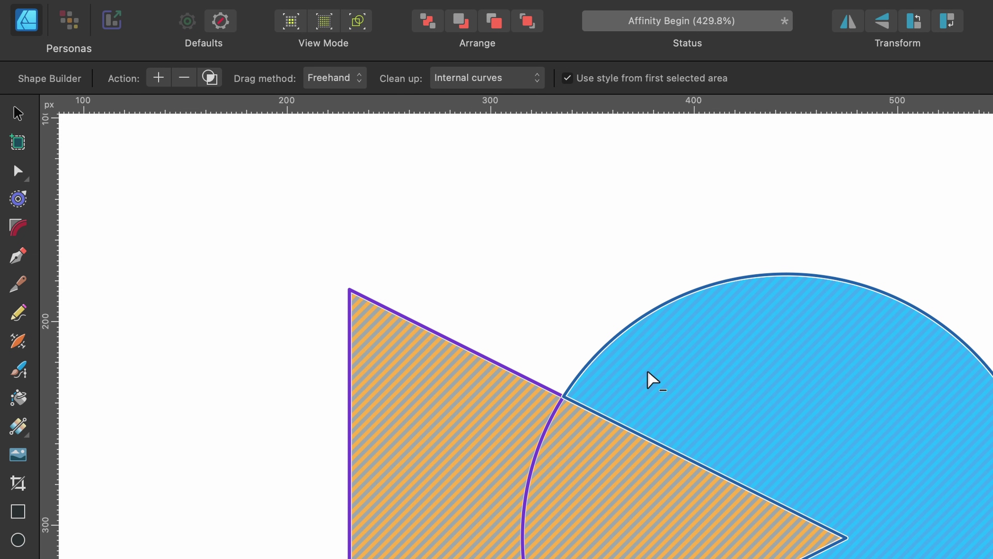
{"action": "key", "text": "Return"}
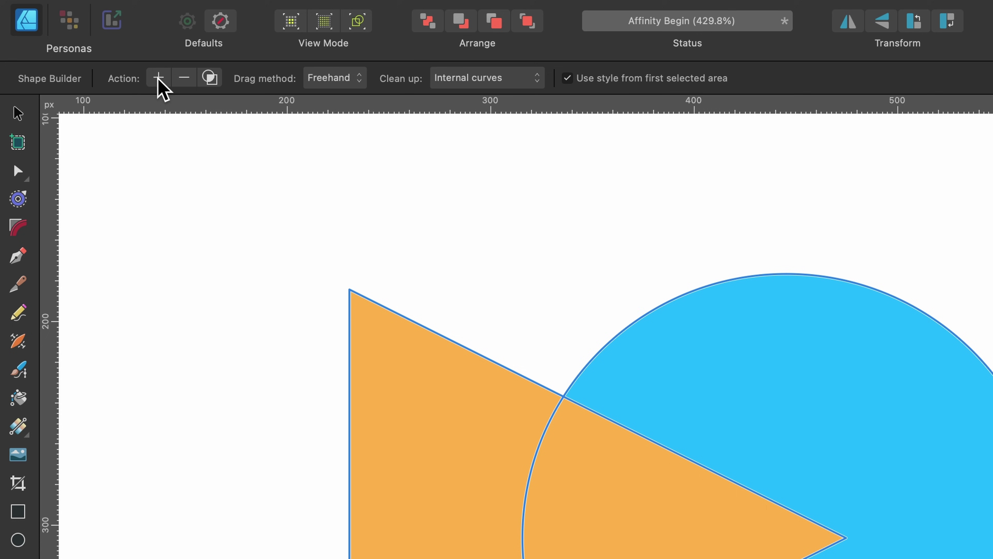
{"action": "left_click", "coordinate": [541, 427]}
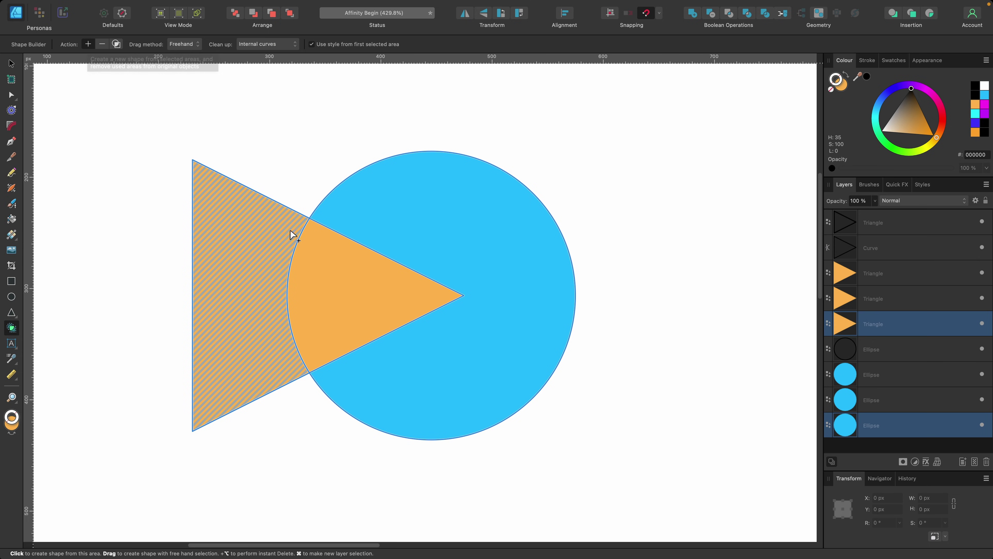
{"action": "mouse_move", "coordinate": [244, 228]}
{"action": "left_mouse_down"}
{"action": "mouse_move", "coordinate": [292, 275]}
{"action": "mouse_move", "coordinate": [351, 281]}
{"action": "mouse_move", "coordinate": [425, 234]}
{"action": "left_mouse_up"}
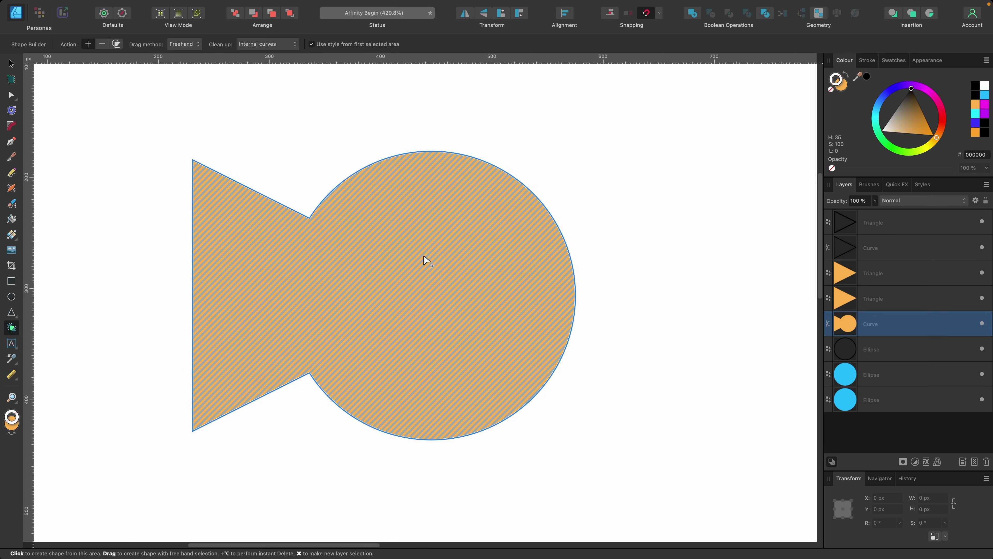
Marquee-select the orange triangle and blue circle again and return to the Shape Builder (S)
{"action": "key", "text": "v"}
{"action": "scroll", "coordinate": [449, 307], "scroll_direction": "right", "scroll_amount": 15}
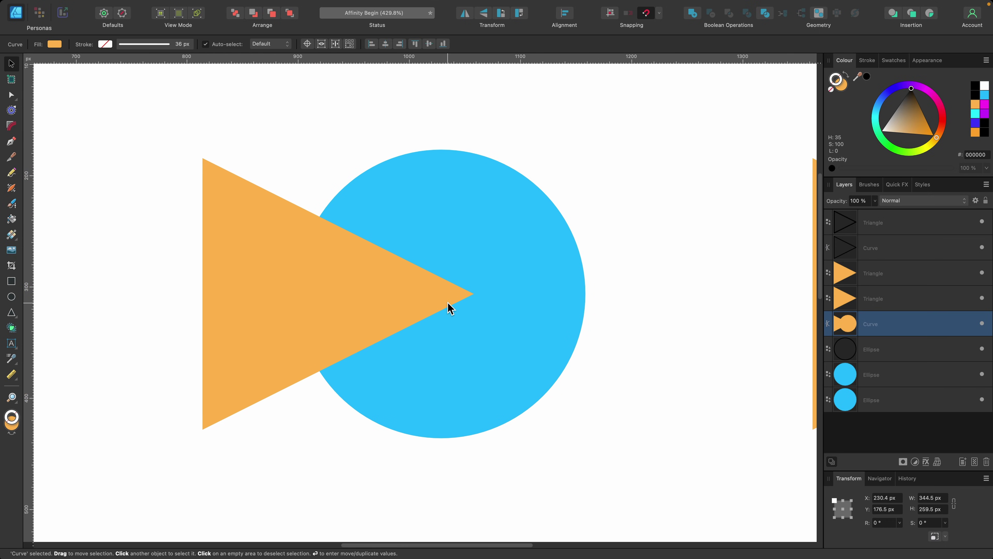
{"action": "left_click", "coordinate": [494, 345]}
{"action": "left_click", "coordinate": [668, 508]}
{"action": "left_click_drag", "start_coordinate": [668, 508], "coordinate": [136, 131]}
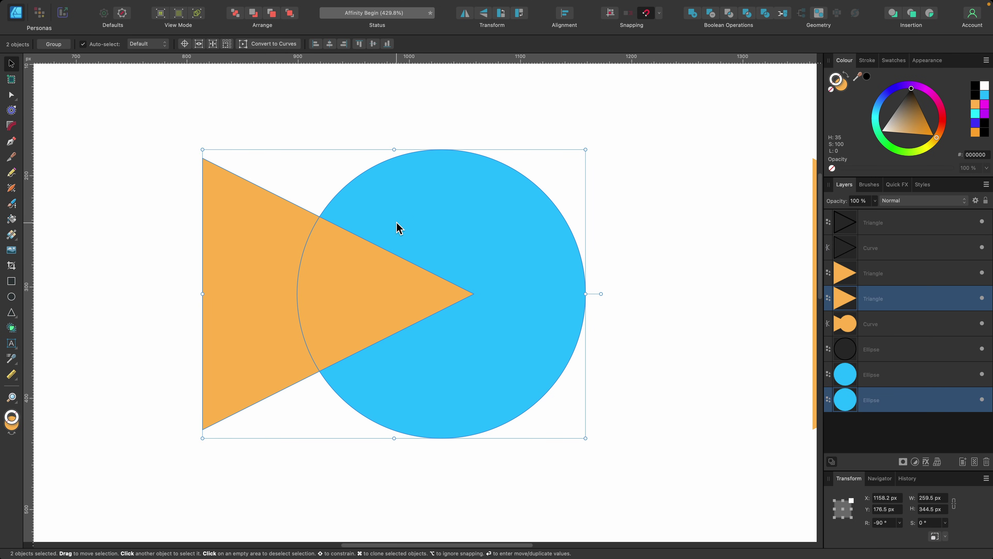
{"action": "key", "text": "s"}
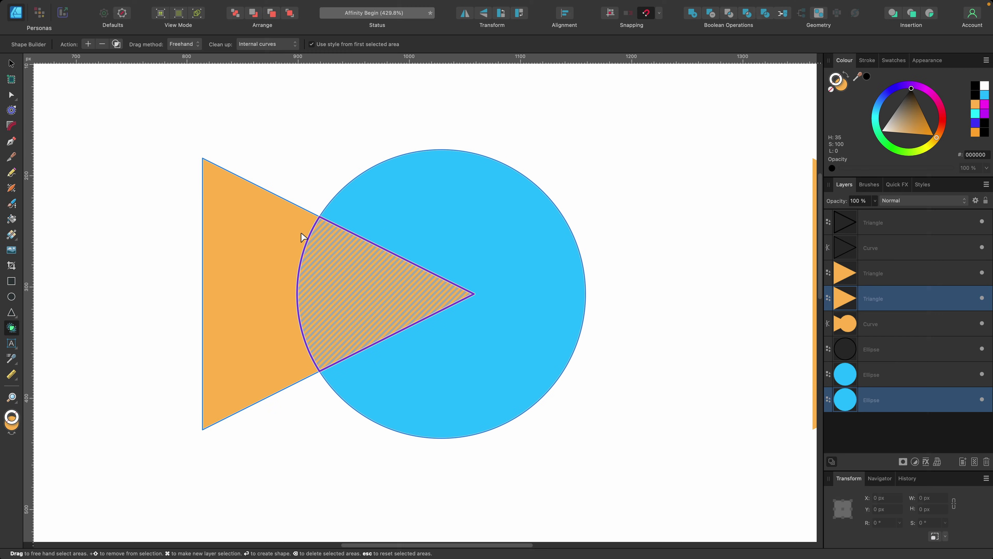
Subtract the overlap area and then the leftover orange triangle area
{"action": "left_click", "coordinate": [103, 45]}
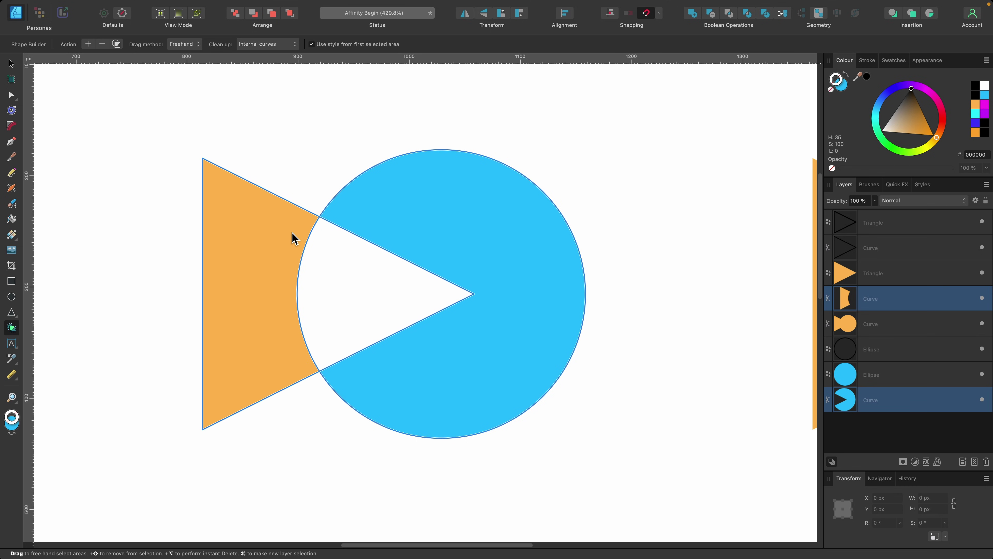
{"action": "left_click", "coordinate": [256, 235]}
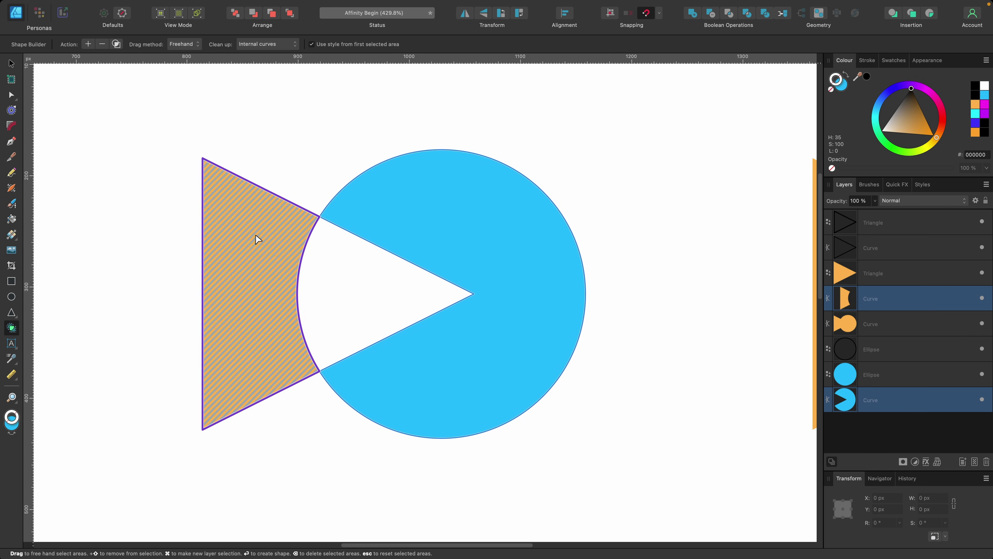
{"action": "left_click", "coordinate": [102, 44]}
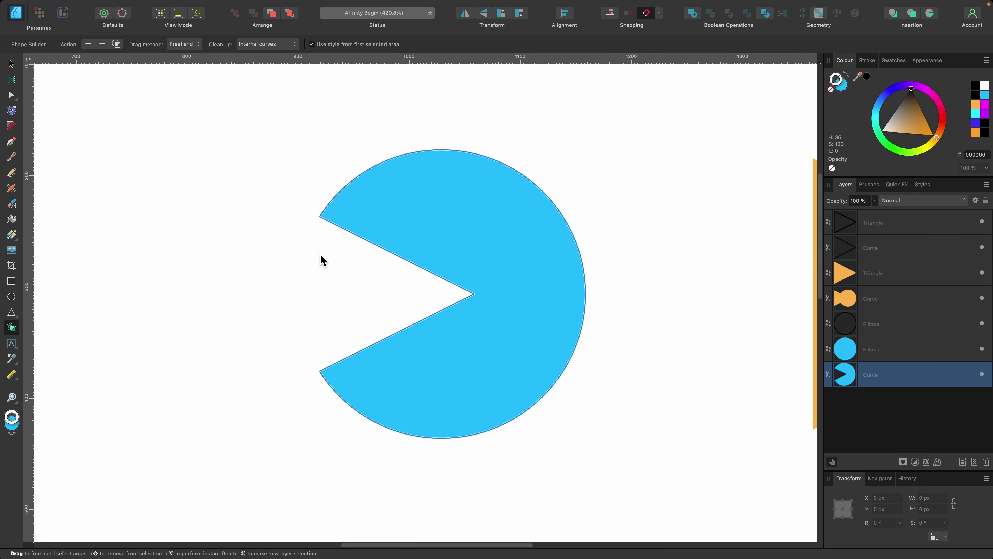
Select both originals, mark all their areas, and create a new orange shape from them
{"action": "scroll", "coordinate": [321, 255], "scroll_direction": "right", "scroll_amount": 10}
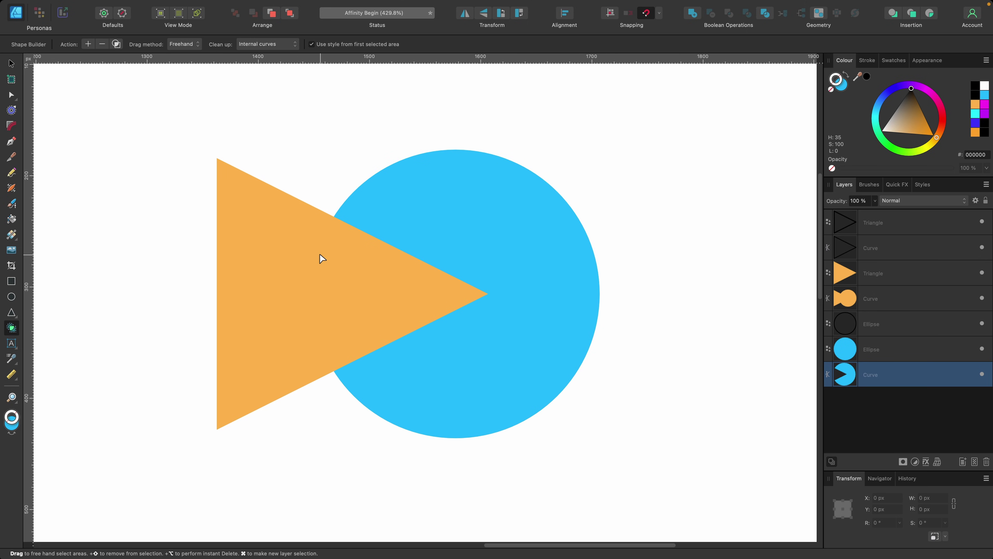
{"action": "key", "text": "v"}
{"action": "left_click_drag", "start_coordinate": [648, 472], "coordinate": [156, 114]}
{"action": "key", "text": "s"}
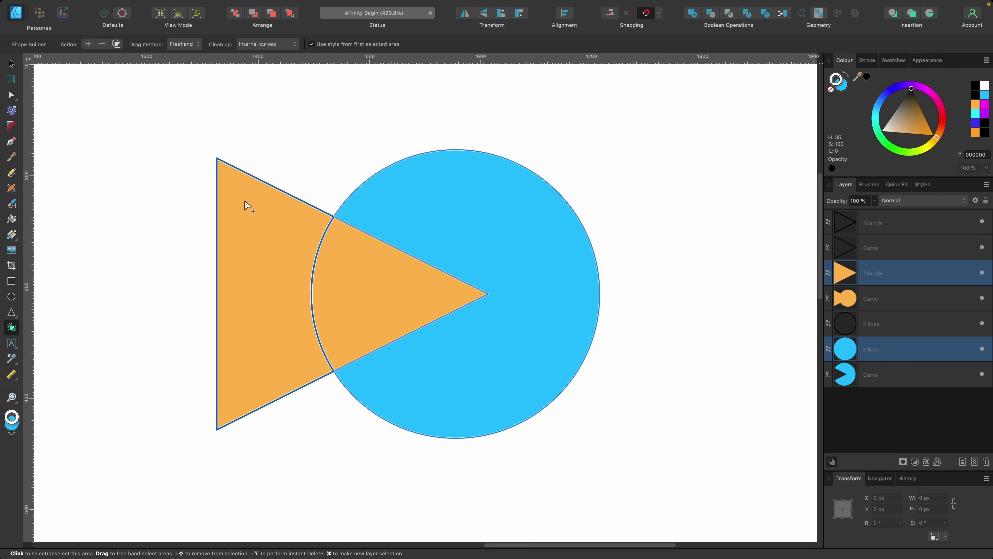
{"action": "mouse_move", "coordinate": [248, 204]}
{"action": "left_mouse_down"}
{"action": "mouse_move", "coordinate": [303, 264]}
{"action": "mouse_move", "coordinate": [393, 258]}
{"action": "mouse_move", "coordinate": [466, 199]}
{"action": "left_mouse_up"}
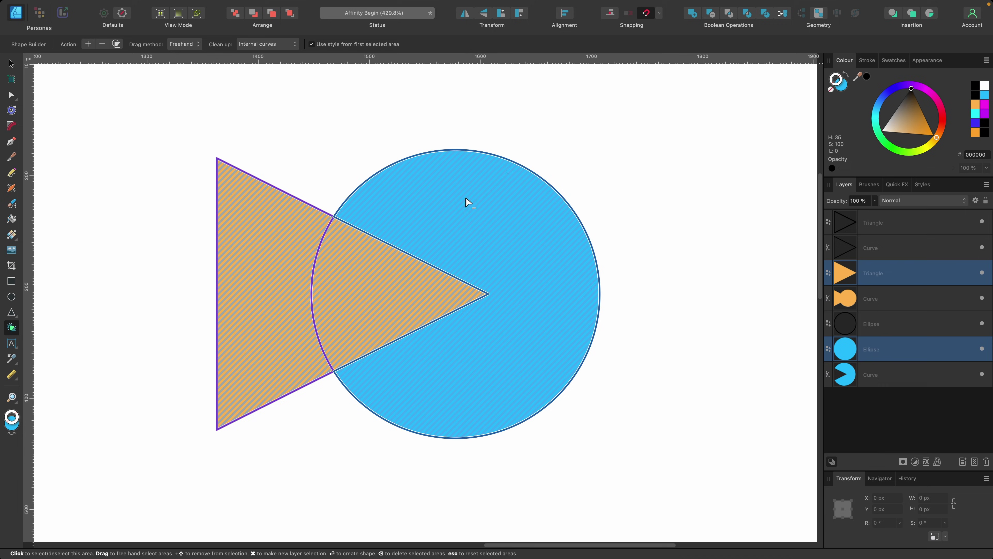
{"action": "left_click", "coordinate": [116, 44]}
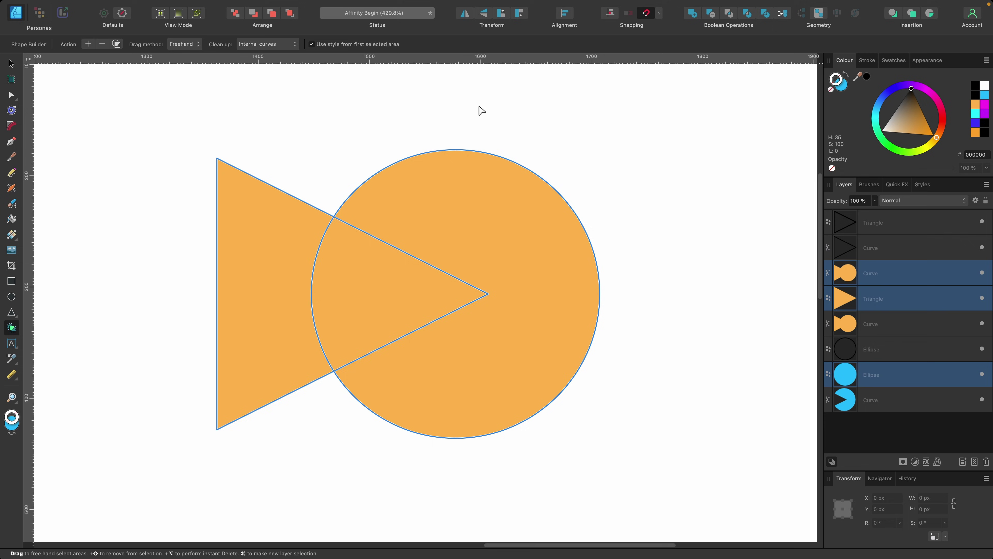
Move the new orange combined shape down below the original triangle and circle
{"action": "key", "text": "v"}
{"action": "left_click", "coordinate": [507, 173]}
{"action": "left_click_drag", "start_coordinate": [488, 187], "coordinate": [597, 370]}
{"action": "scroll", "coordinate": [597, 377], "scroll_direction": "down", "scroll_amount": 5}
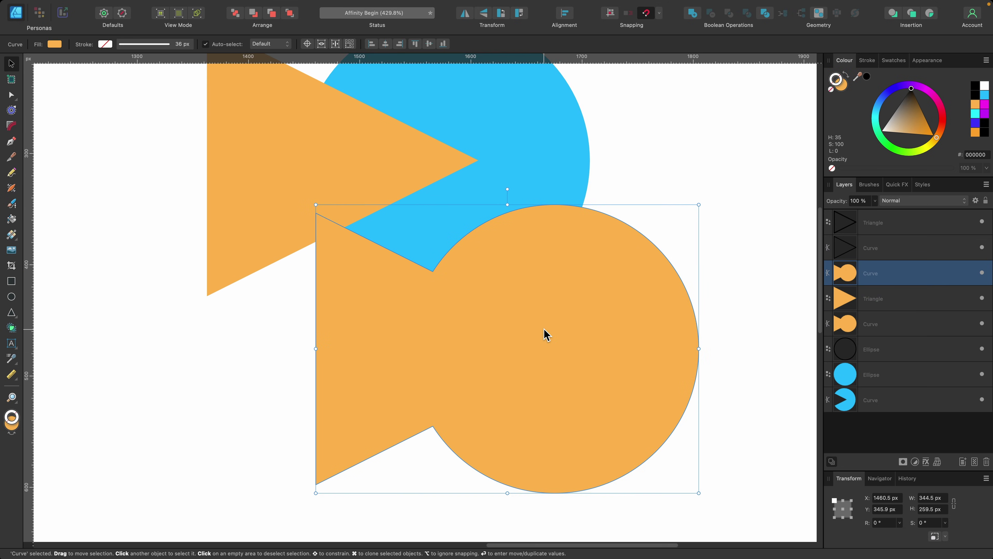
{"action": "scroll", "coordinate": [545, 335], "scroll_direction": "down", "scroll_amount": 3}
{"action": "left_click_drag", "start_coordinate": [546, 334], "coordinate": [503, 416]}
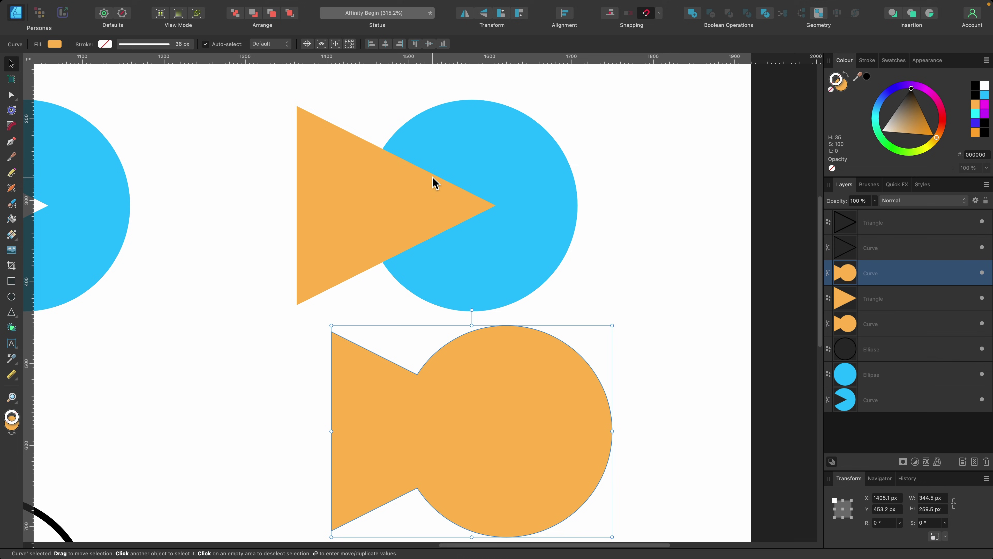
Test-drag the original orange triangle to the right, then undo so it stays in place
{"action": "left_click", "coordinate": [467, 271]}
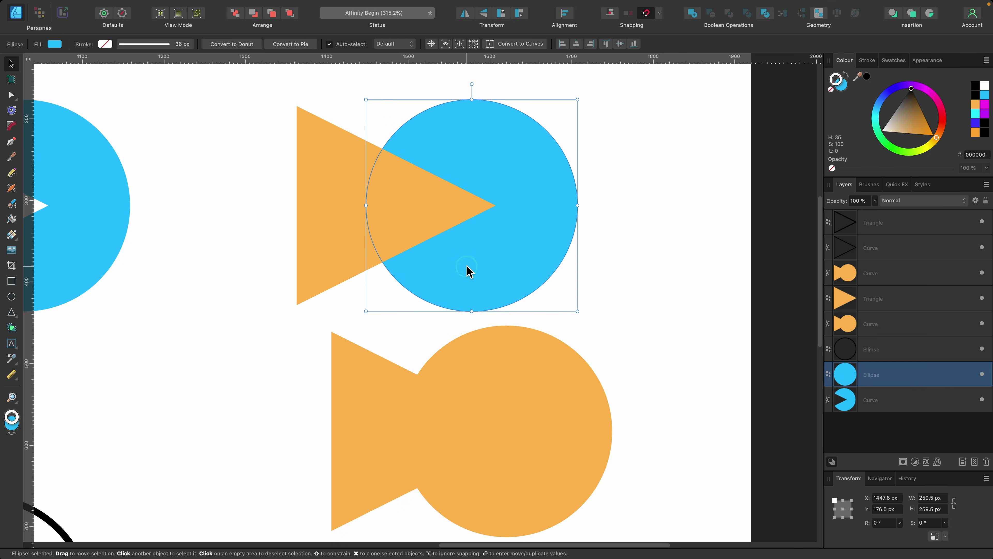
{"action": "left_click_drag", "start_coordinate": [418, 206], "coordinate": [631, 220]}
{"action": "key", "text": "super+z"}
{"action": "scroll", "coordinate": [633, 226], "scroll_direction": "left", "scroll_amount": 8}
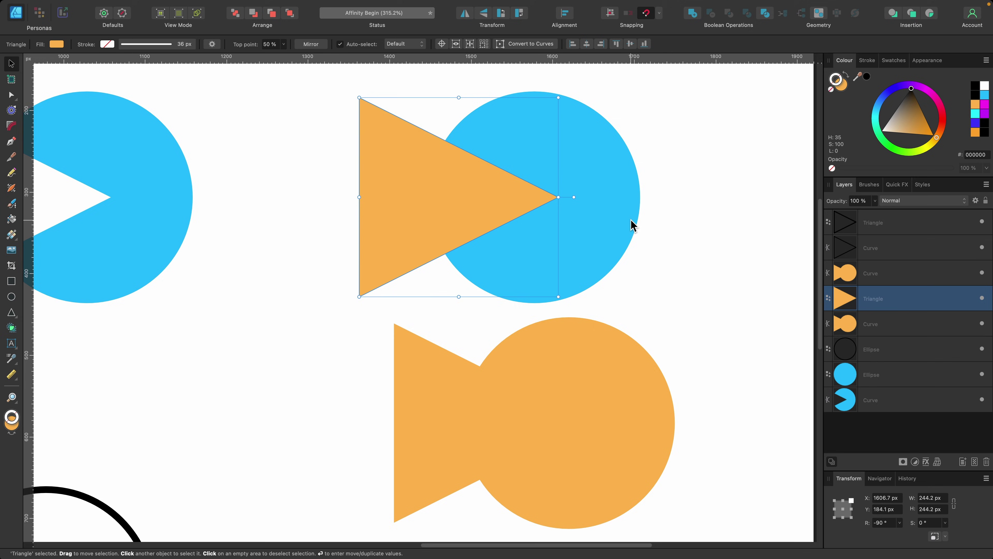
{"action": "scroll", "coordinate": [634, 226], "scroll_direction": "down", "scroll_amount": 3}
{"action": "scroll", "coordinate": [633, 226], "scroll_direction": "down", "scroll_amount": 5}
{"action": "scroll", "coordinate": [633, 226], "scroll_direction": "left", "scroll_amount": 7}
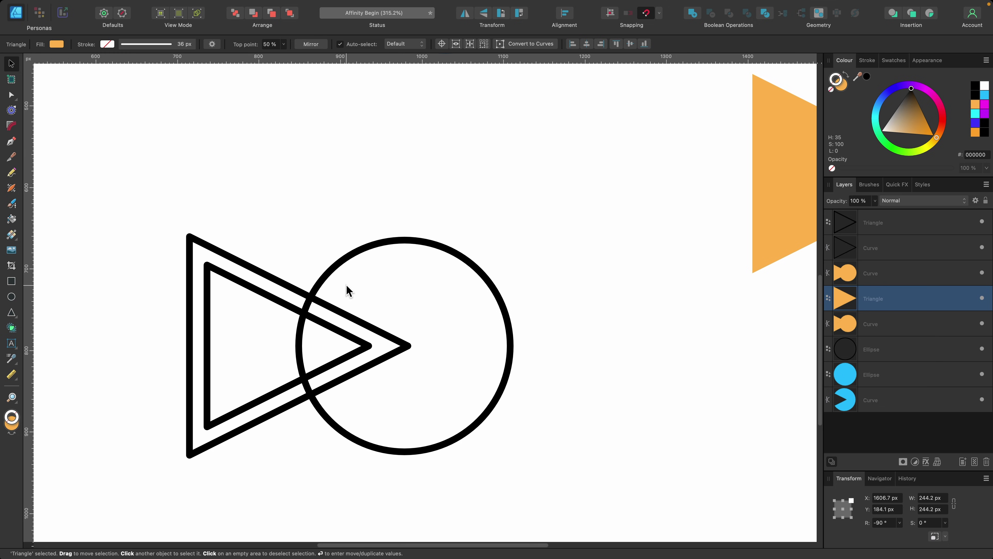
Marquee-select both black triangle outlines and the black circle outline together
{"action": "scroll", "coordinate": [365, 282], "scroll_direction": "down", "scroll_amount": 3}
{"action": "scroll", "coordinate": [366, 281], "scroll_direction": "left", "scroll_amount": 3}
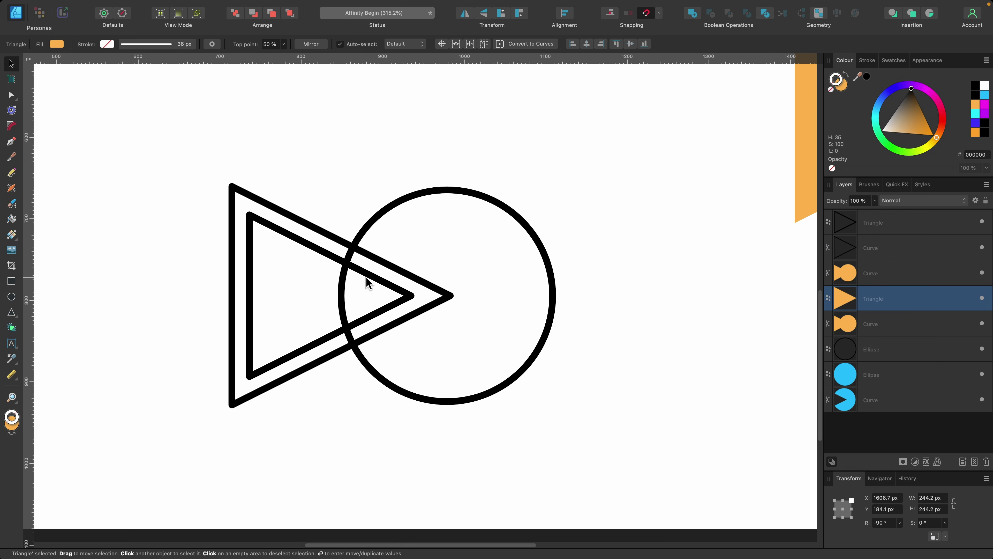
{"action": "left_click_drag", "start_coordinate": [606, 445], "coordinate": [187, 131]}
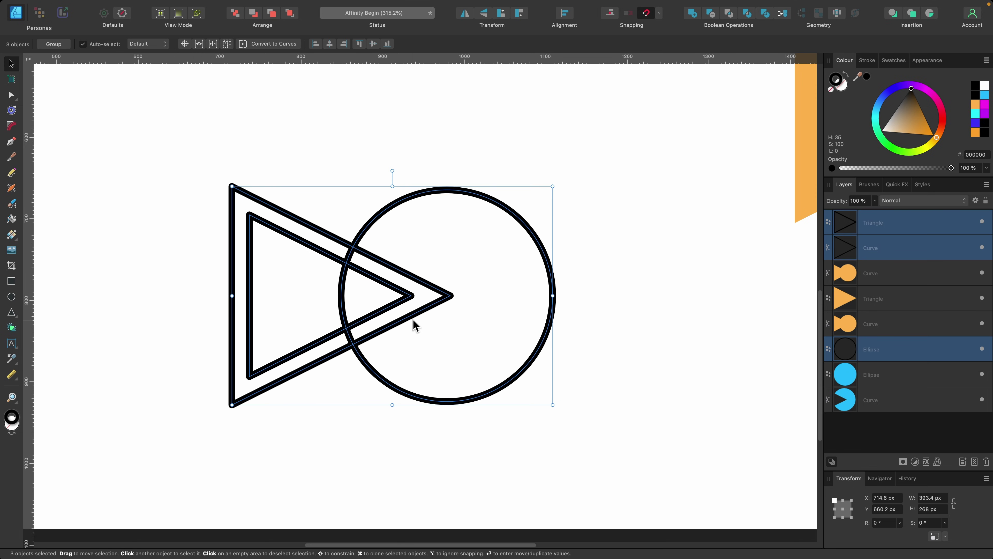
Using Shape Builder, remove the outer triangle band and merge the inner triangle areas into one triangle
{"action": "key", "text": "s"}
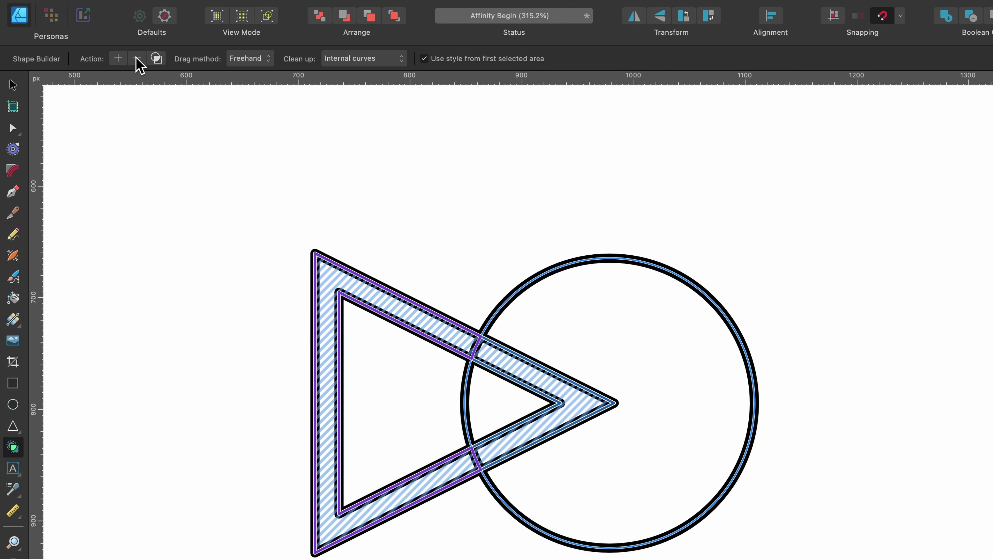
{"action": "left_click", "coordinate": [138, 58]}
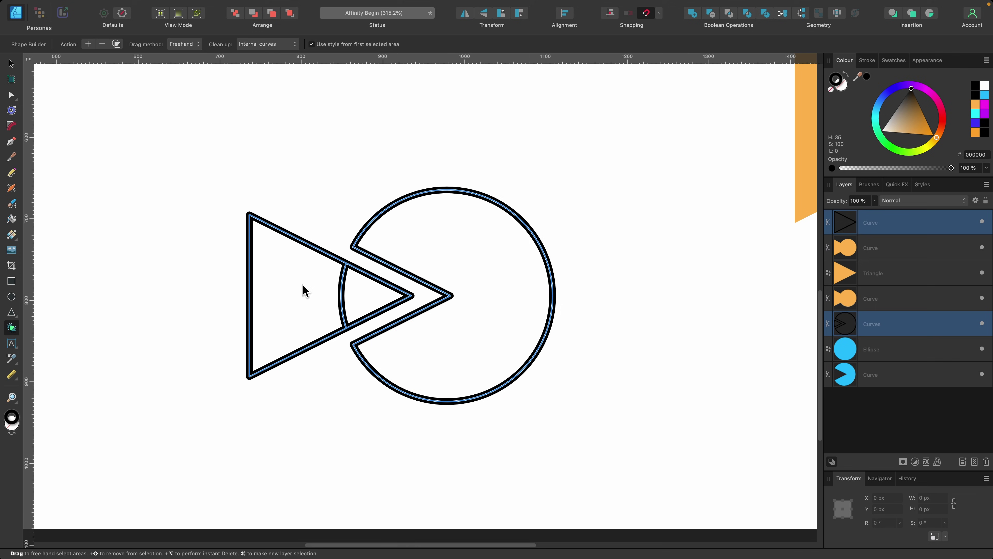
{"action": "left_click_drag", "start_coordinate": [365, 296], "coordinate": [288, 295]}
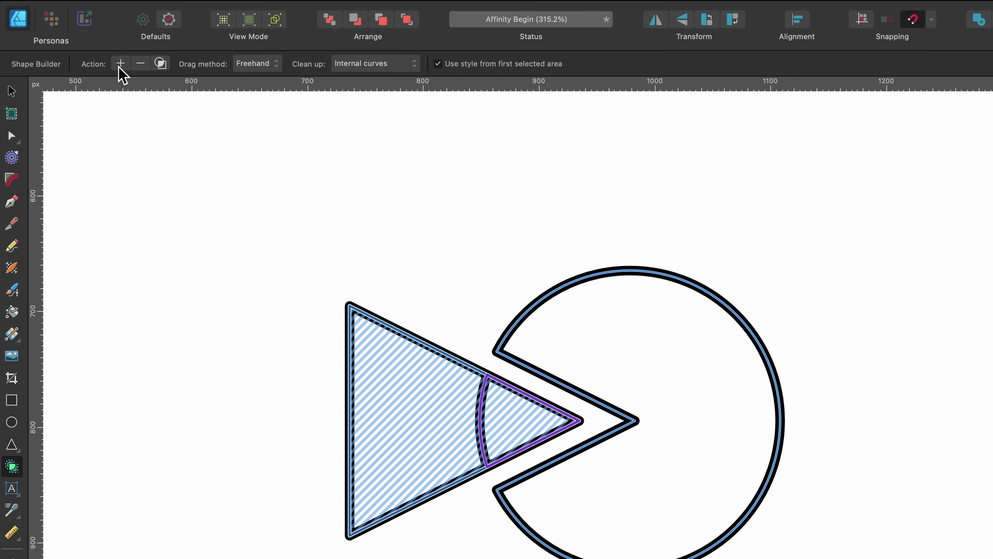
{"action": "left_click", "coordinate": [88, 44]}
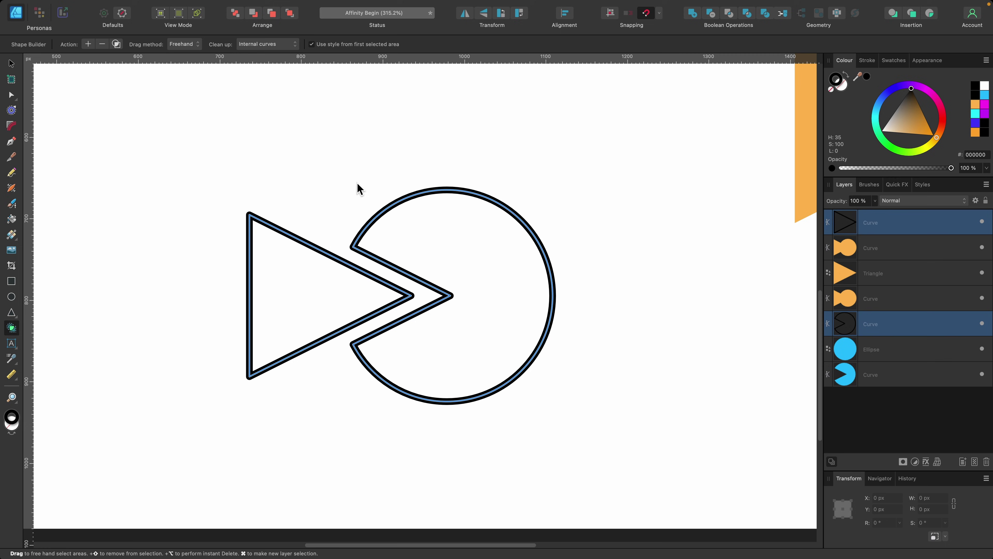
{"action": "key", "text": "v"}
{"action": "left_click_drag", "start_coordinate": [410, 255], "coordinate": [422, 232]}
{"action": "left_click", "coordinate": [372, 267]}
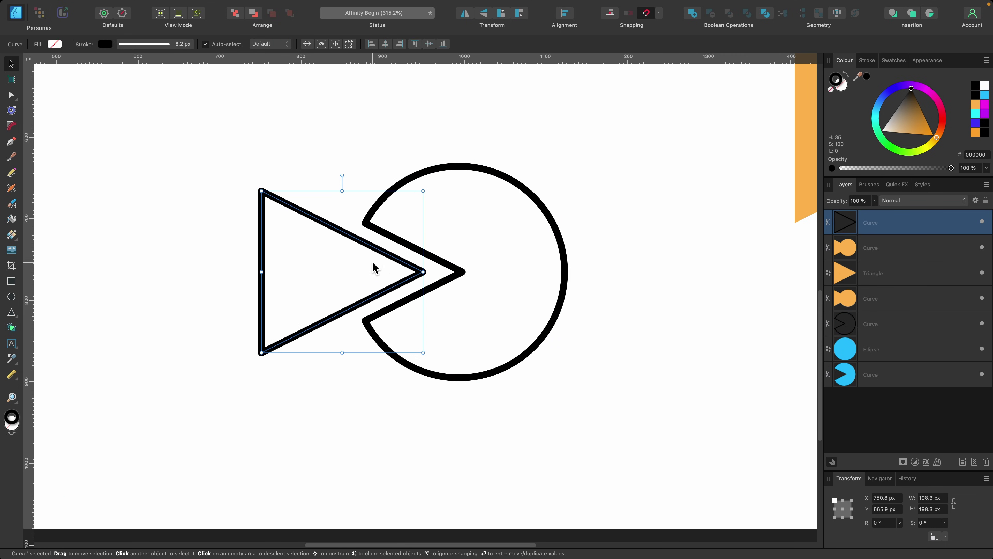
{"action": "left_click_drag", "start_coordinate": [372, 266], "coordinate": [403, 267]}
{"action": "key", "text": "super+z"}
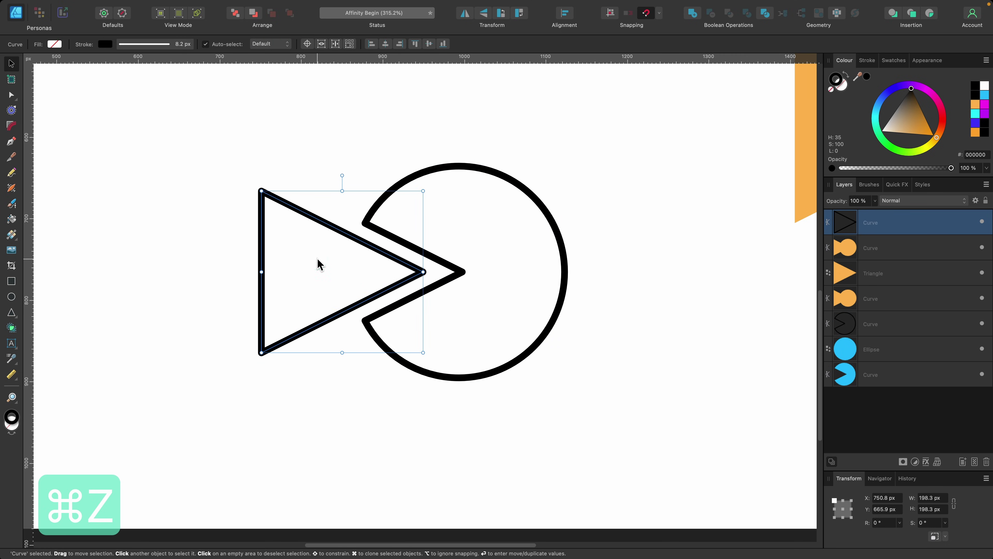
{"action": "left_click", "coordinate": [471, 253]}
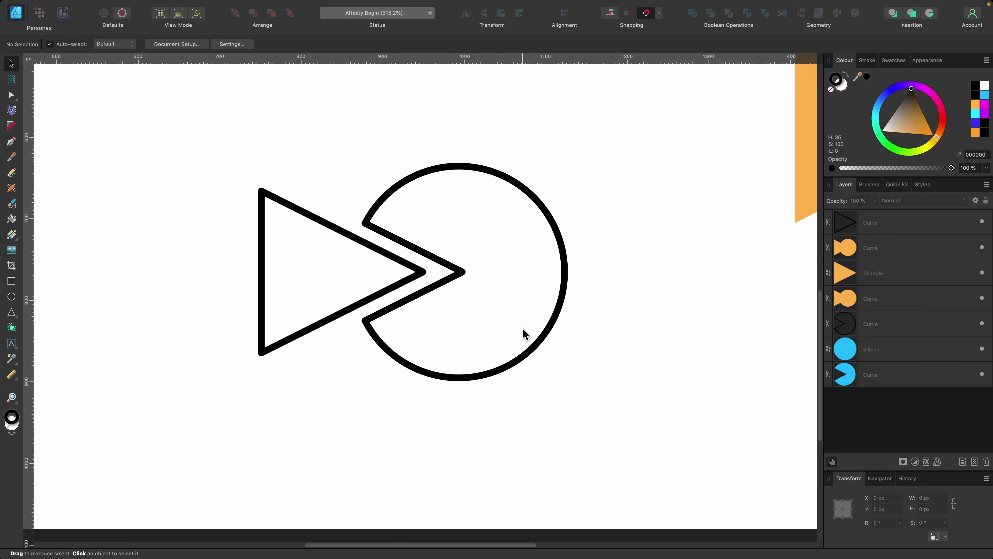